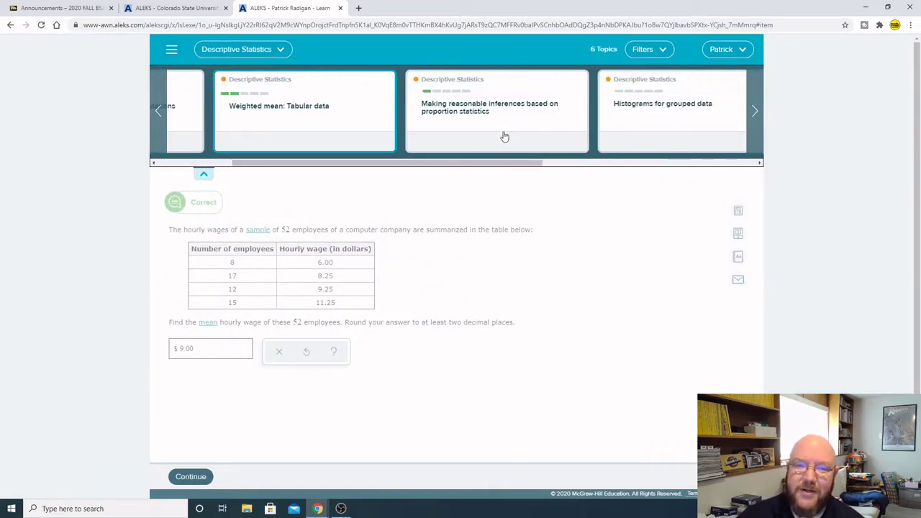
- Load the pain-reliever problem from the 'Making reasonable inferences based on proportion statistics' topic and collapse the topic list
{"action": "left_click", "coordinate": [505, 136]}
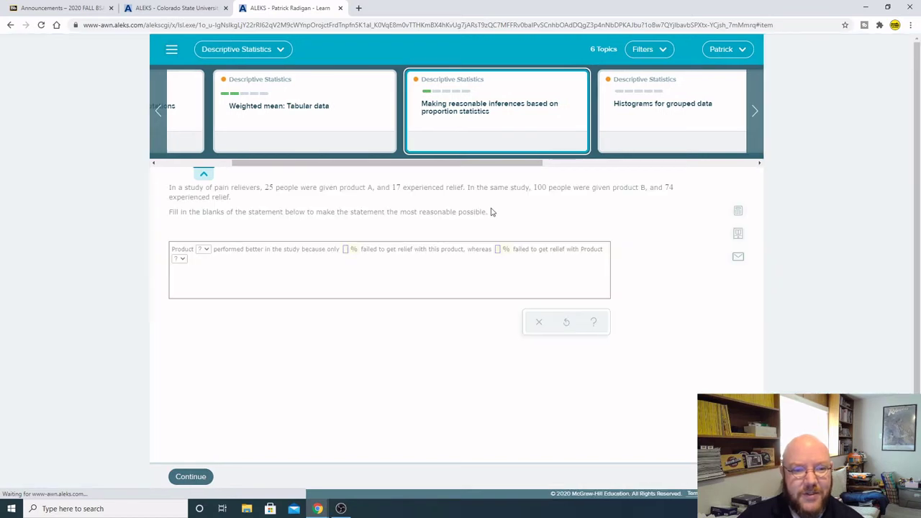
{"action": "left_click", "coordinate": [203, 175]}
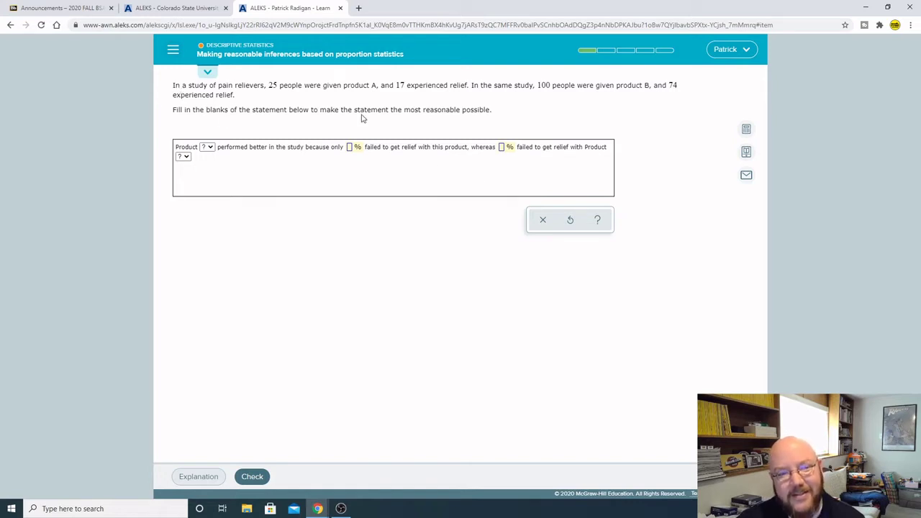
- Read through the Product A versus Product B study description, then bring up the built-in calculator
{"action": "left_click", "coordinate": [210, 147]}
{"action": "left_click", "coordinate": [240, 244]}
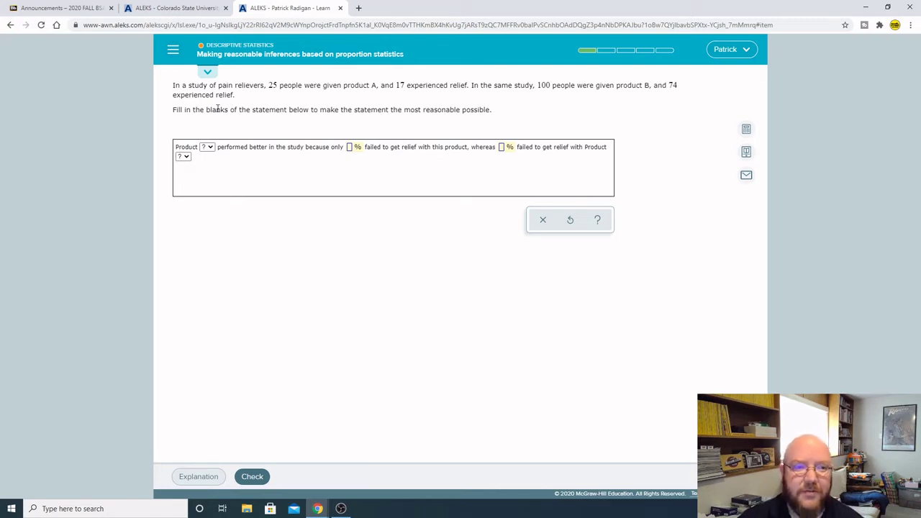
{"action": "left_click_drag", "start_coordinate": [179, 86], "coordinate": [255, 95]}
{"action": "left_click_drag", "start_coordinate": [326, 109], "coordinate": [330, 109]}
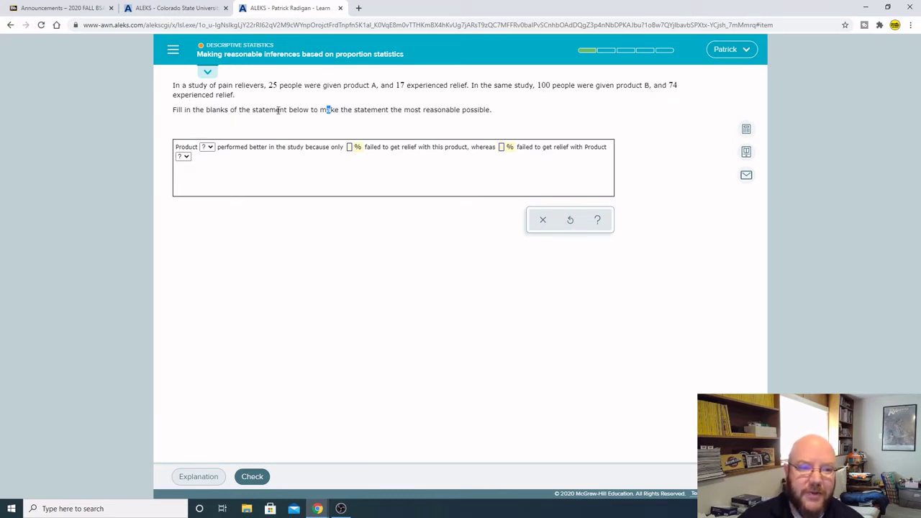
{"action": "left_click", "coordinate": [297, 111]}
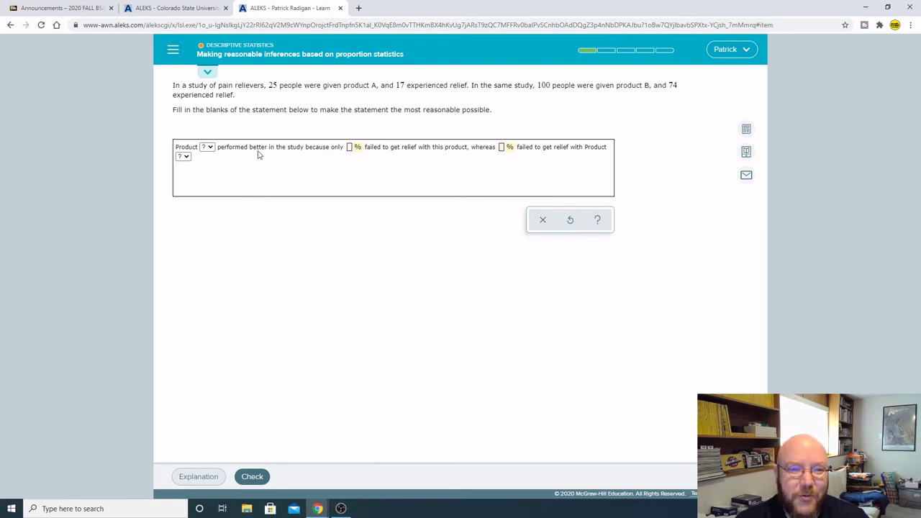
{"action": "left_click", "coordinate": [747, 129]}
- Compute 17 ÷ 25 on the calculator to get Product A's relief proportion, 0.68
{"action": "left_click_drag", "start_coordinate": [680, 130], "coordinate": [640, 125]}
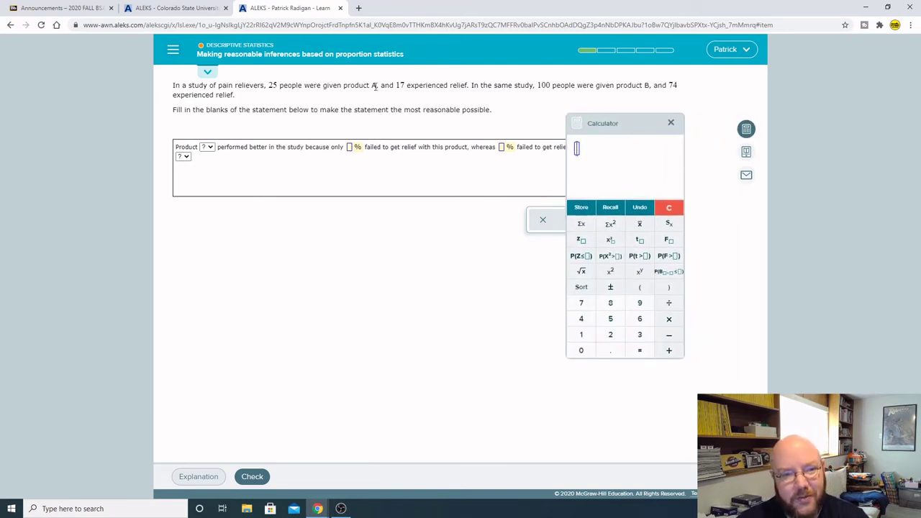
{"action": "left_click", "coordinate": [582, 334]}
{"action": "left_click", "coordinate": [581, 303]}
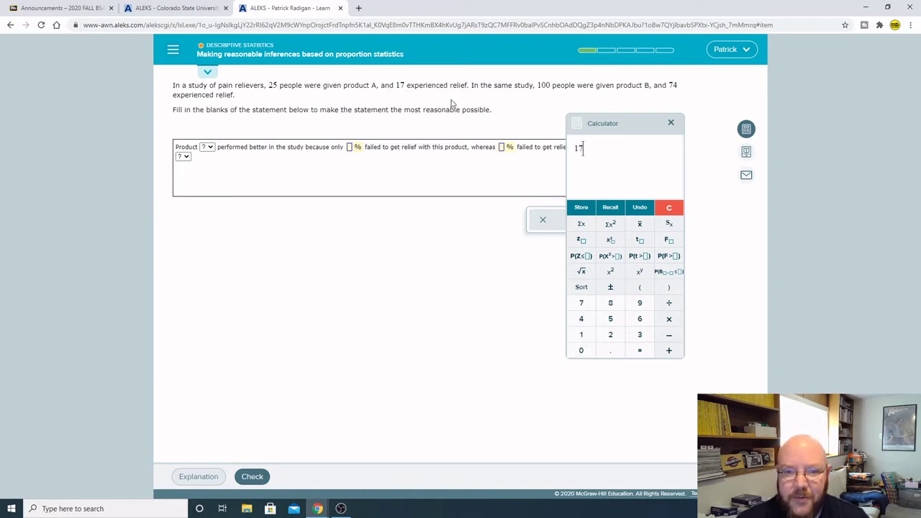
{"action": "left_click", "coordinate": [669, 303]}
{"action": "left_click", "coordinate": [610, 334]}
{"action": "left_click", "coordinate": [611, 319]}
{"action": "left_click", "coordinate": [639, 351]}
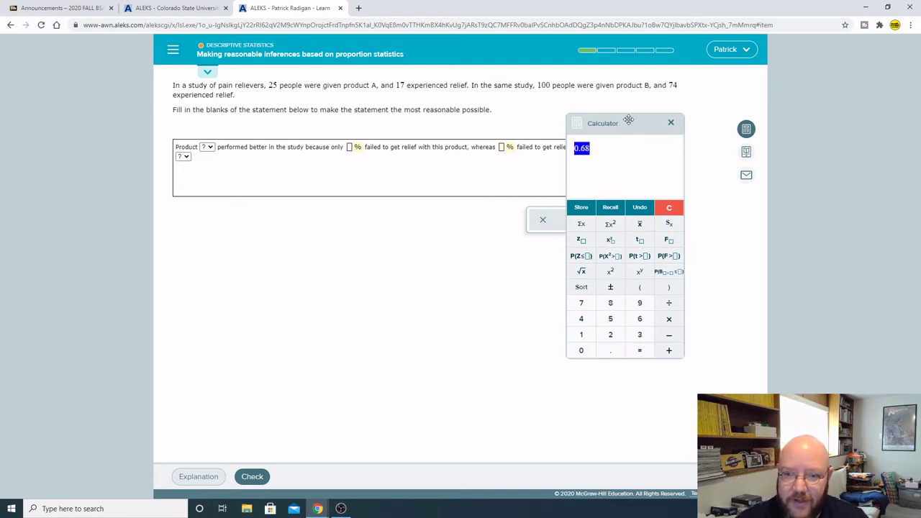
- Move the calculator clear of the statement and highlight the word 'failed'
{"action": "left_click_drag", "start_coordinate": [629, 121], "coordinate": [676, 167]}
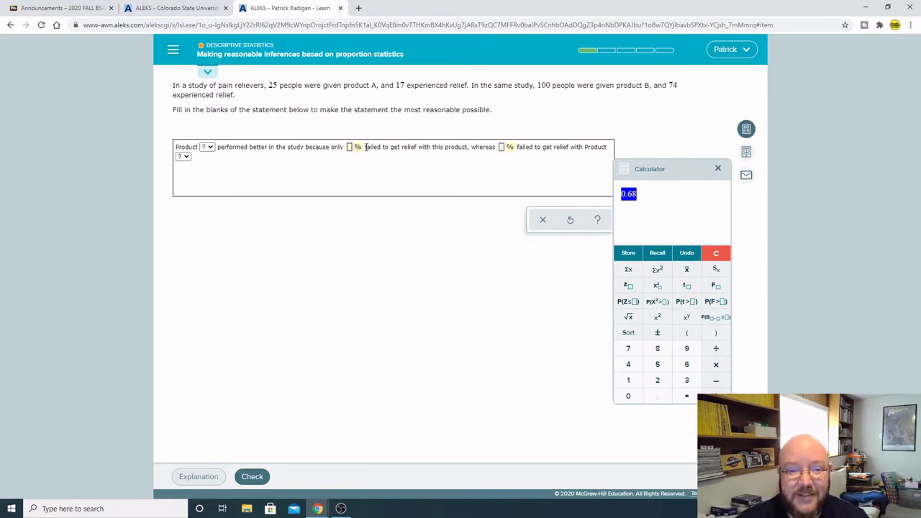
{"action": "left_click_drag", "start_coordinate": [365, 146], "coordinate": [383, 147]}
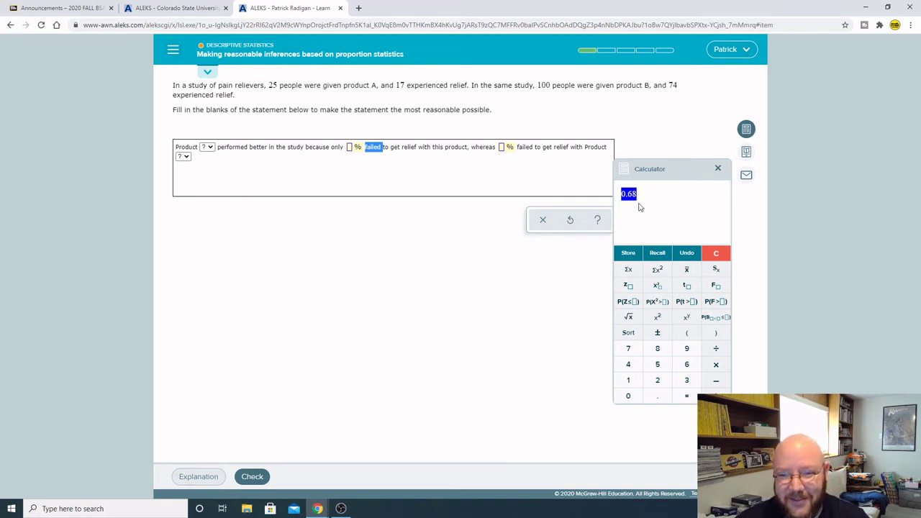
{"action": "left_click_drag", "start_coordinate": [674, 172], "coordinate": [648, 139]}
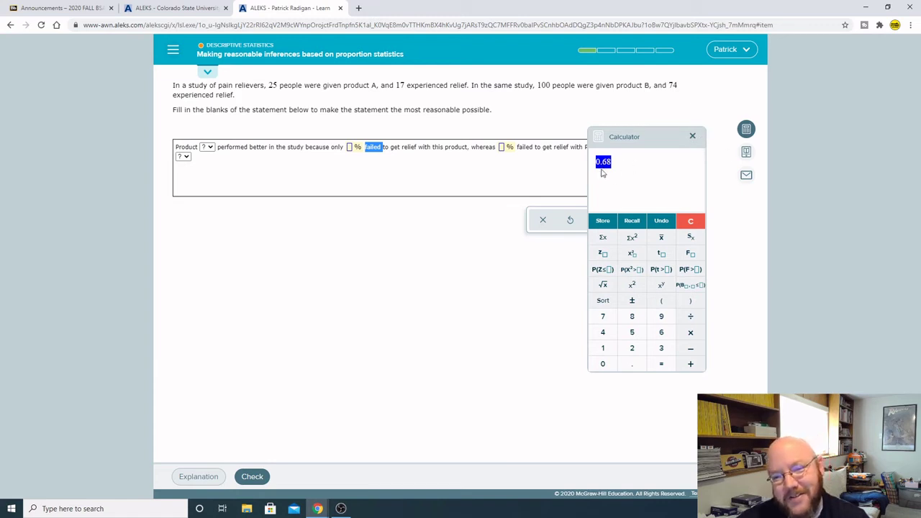
- Reopen the calculator and compute 25 − 7, giving 18
{"action": "left_click", "coordinate": [692, 137]}
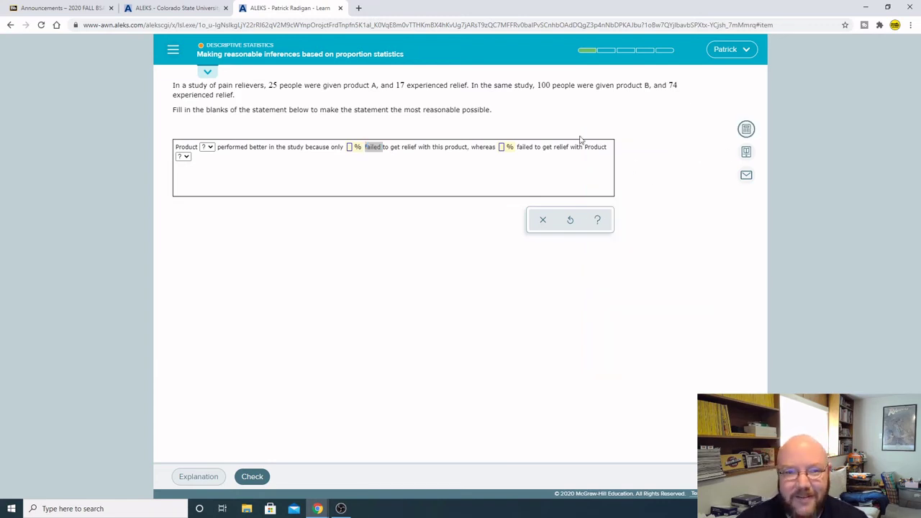
{"action": "left_click", "coordinate": [748, 132]}
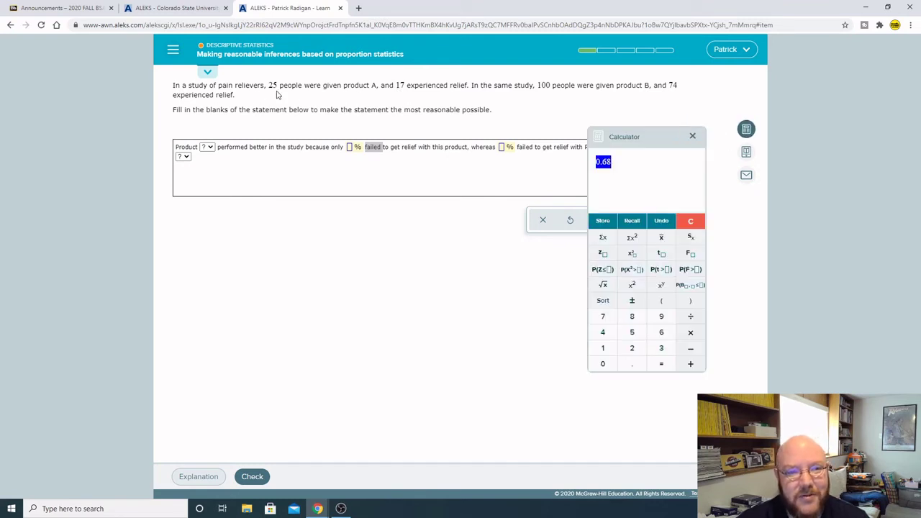
{"action": "left_click", "coordinate": [631, 349]}
{"action": "left_click", "coordinate": [632, 331]}
{"action": "left_click", "coordinate": [690, 348]}
{"action": "left_click", "coordinate": [603, 316]}
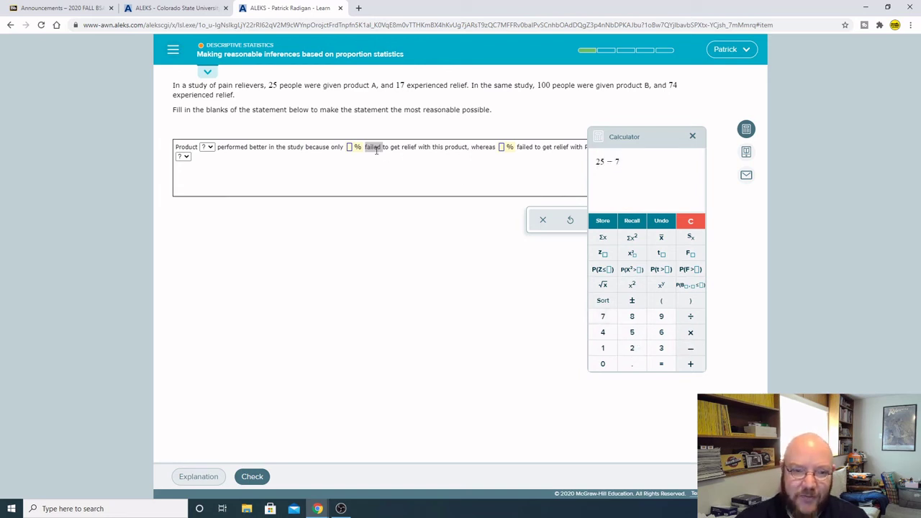
{"action": "left_click", "coordinate": [662, 365]}
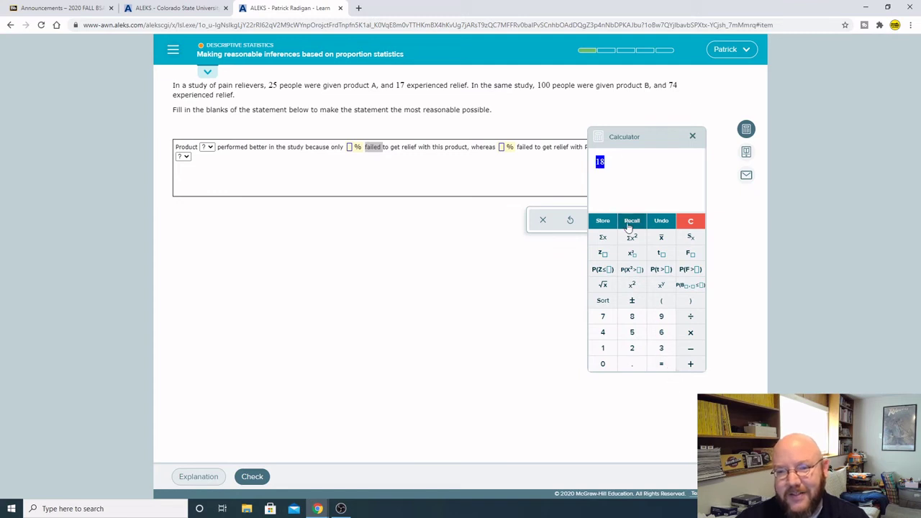
- Clear the result and recompute 25 − 7, getting 18 again
{"action": "left_click", "coordinate": [691, 221]}
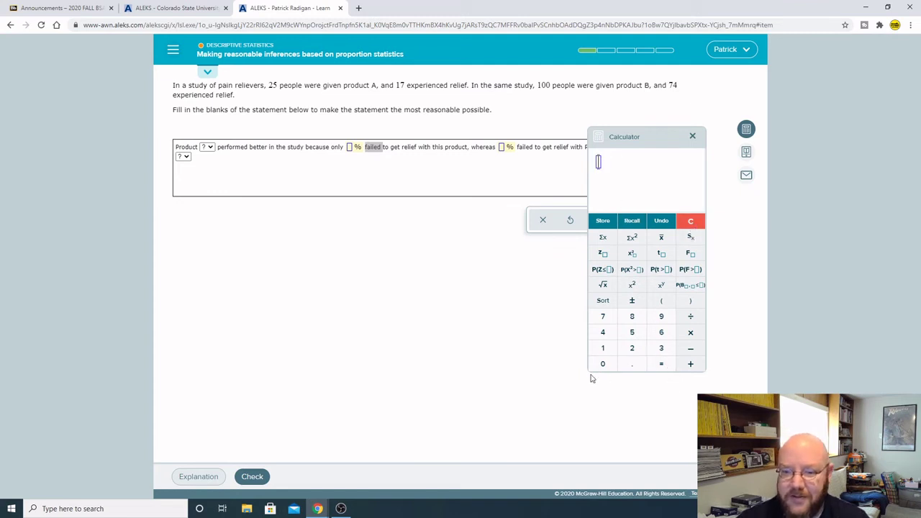
{"action": "left_click", "coordinate": [633, 349]}
{"action": "left_click", "coordinate": [633, 333]}
{"action": "left_click", "coordinate": [690, 351]}
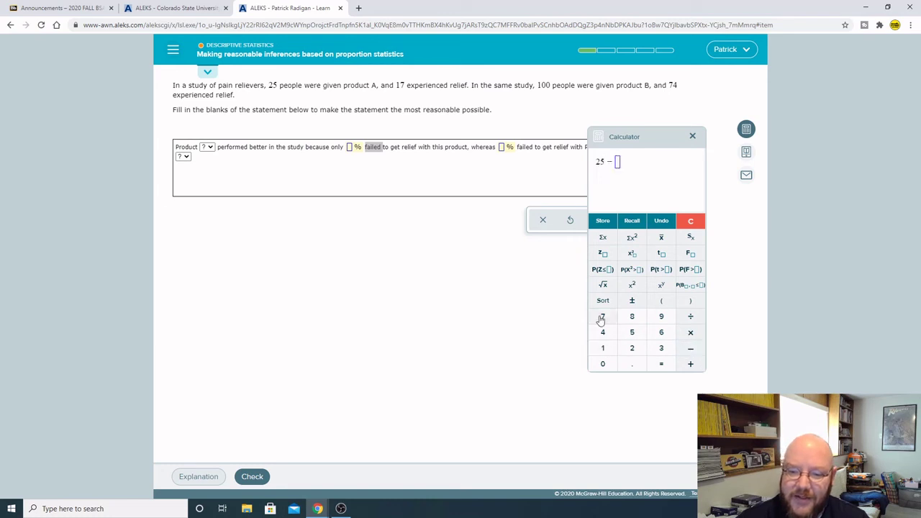
{"action": "left_click", "coordinate": [603, 317]}
{"action": "left_click", "coordinate": [662, 364]}
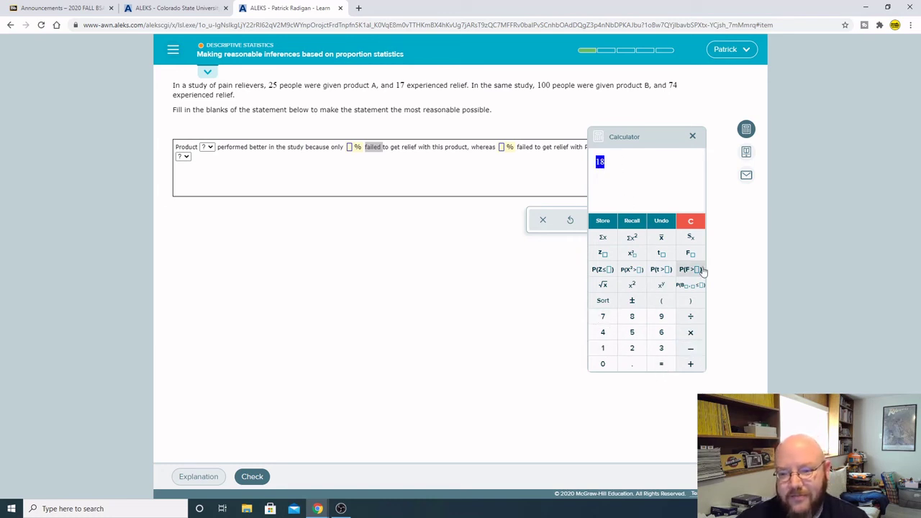
- Clear the display and evaluate 8/25 to get 0.32, Product A's failure proportion
{"action": "left_click", "coordinate": [692, 223]}
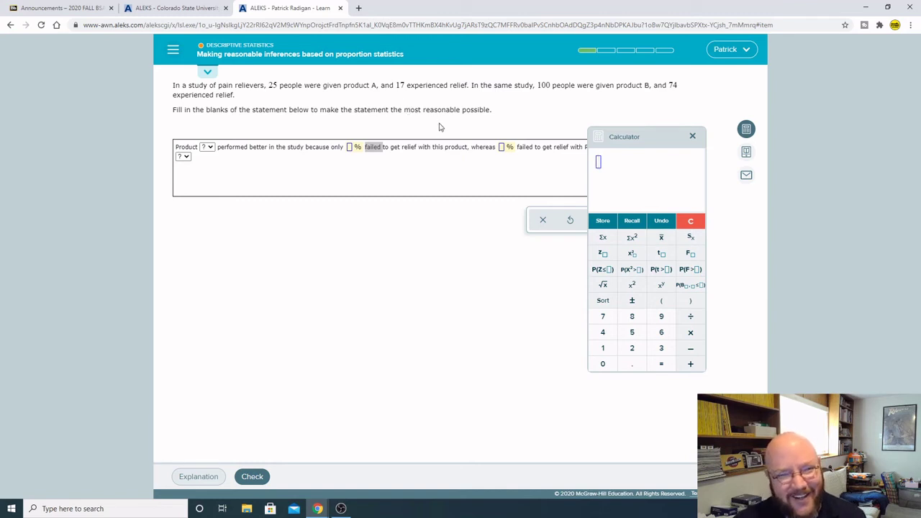
{"action": "left_click", "coordinate": [600, 163]}
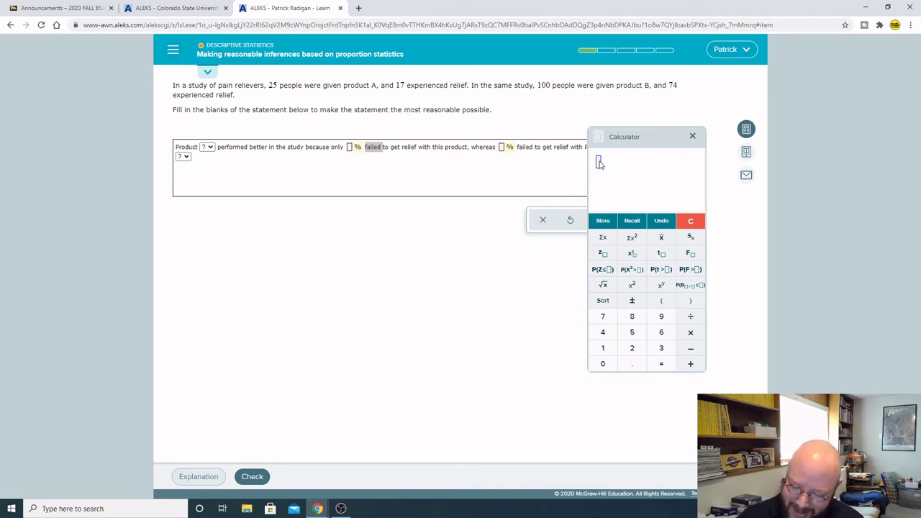
{"action": "type", "text": "8/25"}
{"action": "key", "text": "Return"}
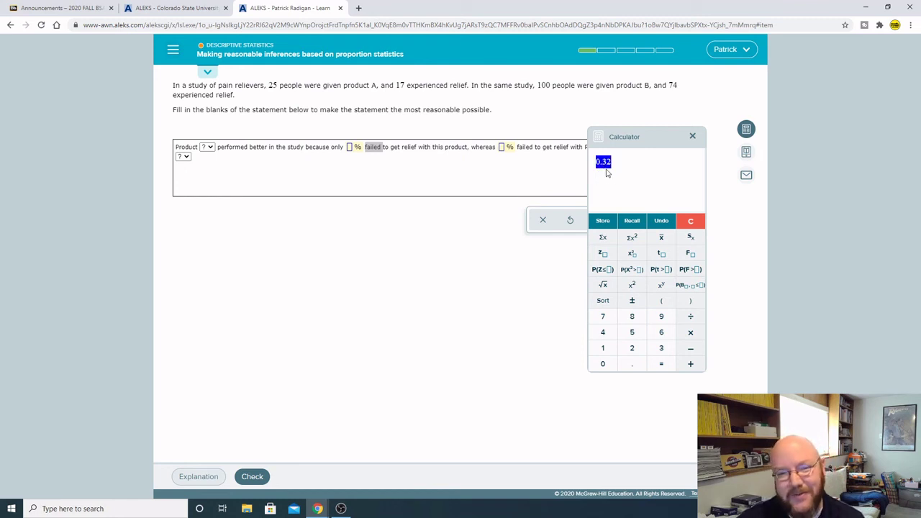
{"action": "left_click_drag", "start_coordinate": [629, 137], "coordinate": [645, 174]}
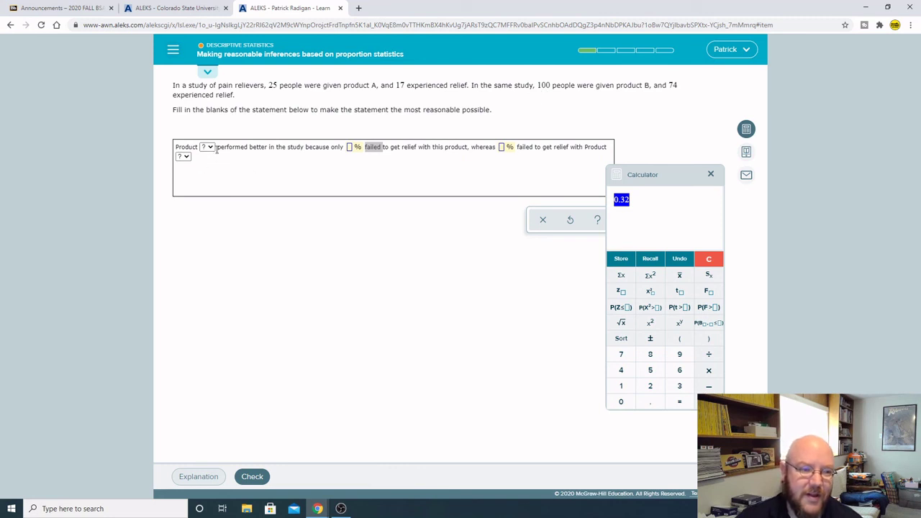
- Choose Product B as the better performer and enter 26 and 32 in the percent blanks
{"action": "left_click", "coordinate": [210, 147]}
{"action": "left_click", "coordinate": [205, 171]}
{"action": "left_click", "coordinate": [352, 148]}
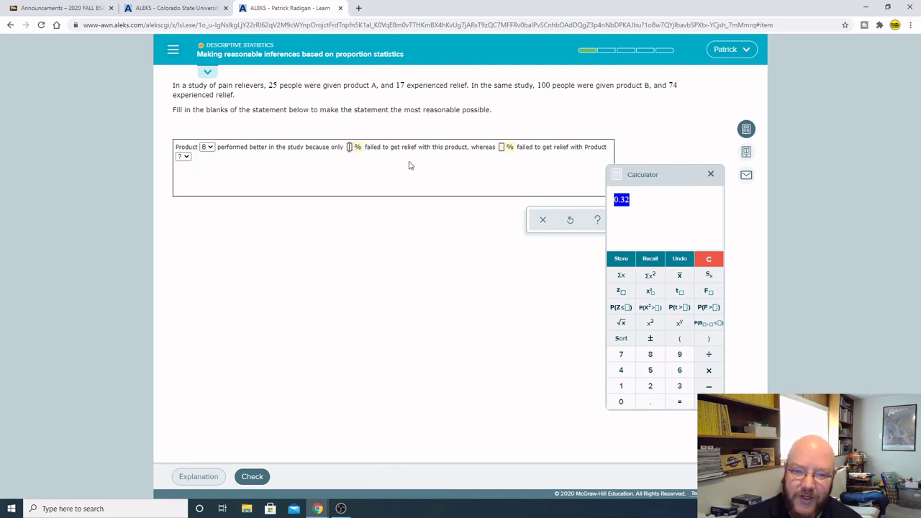
{"action": "type", "text": "26"}
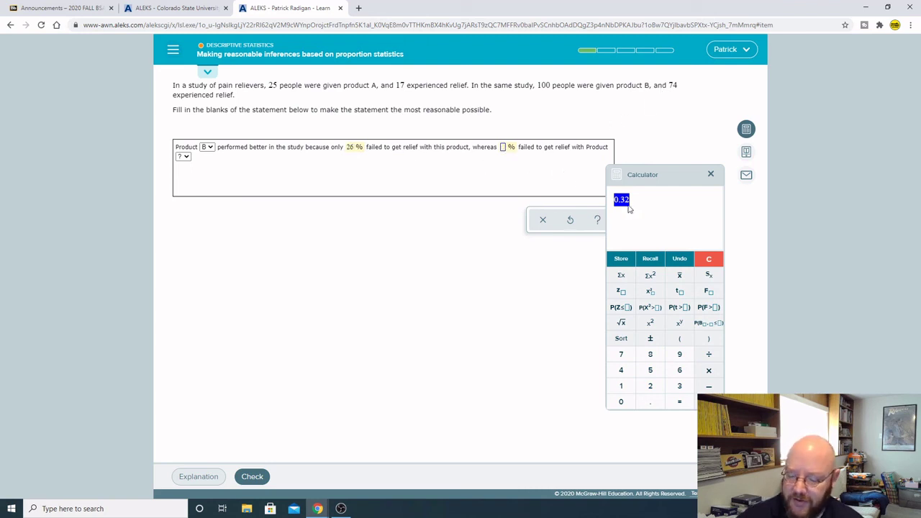
{"action": "type", "text": "32"}
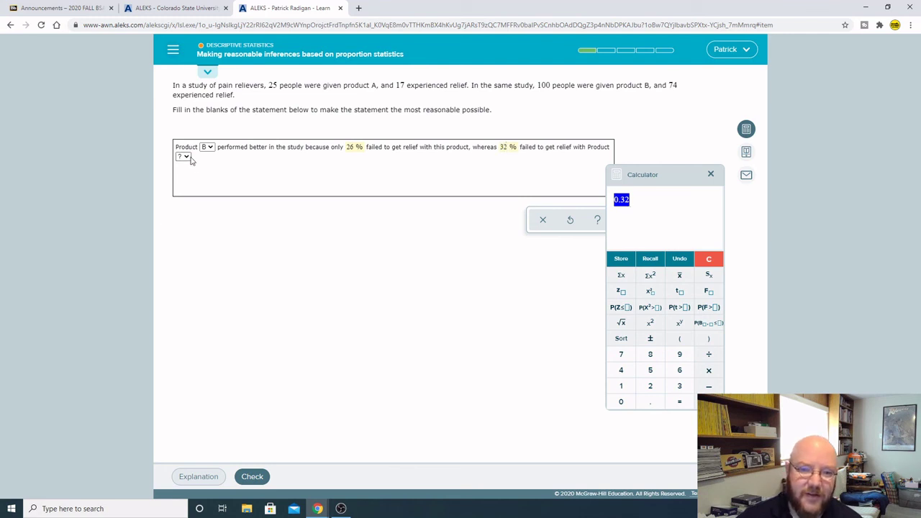
- Choose Product A as the comparison product, close the calculator, and check the answer
{"action": "left_click", "coordinate": [185, 157]}
{"action": "left_click", "coordinate": [184, 174]}
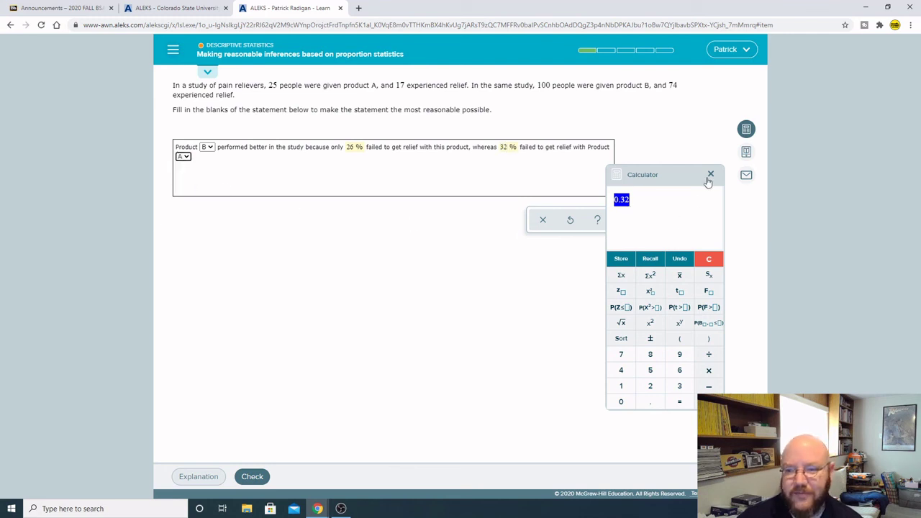
{"action": "left_click", "coordinate": [710, 177]}
{"action": "left_click", "coordinate": [261, 477]}
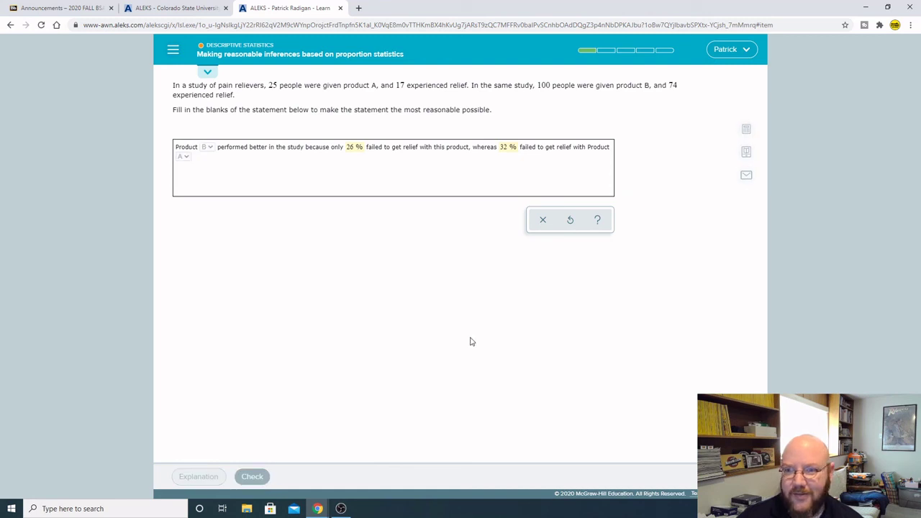